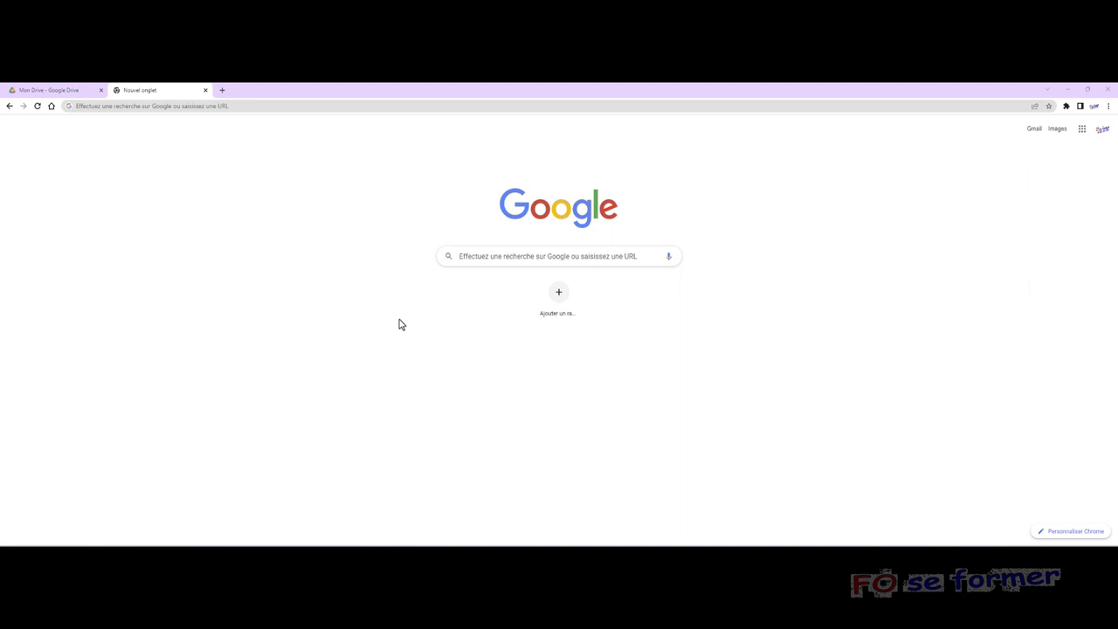
Search Google for "looker studio" and open the Looker Studio Overview result.
click(493, 260)
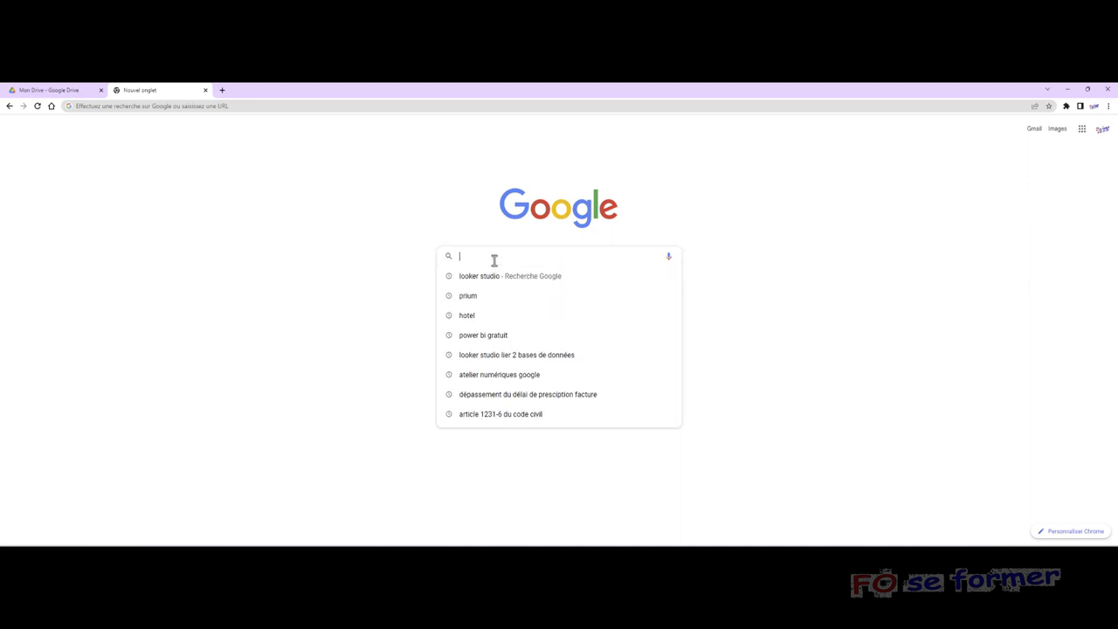
click(493, 276)
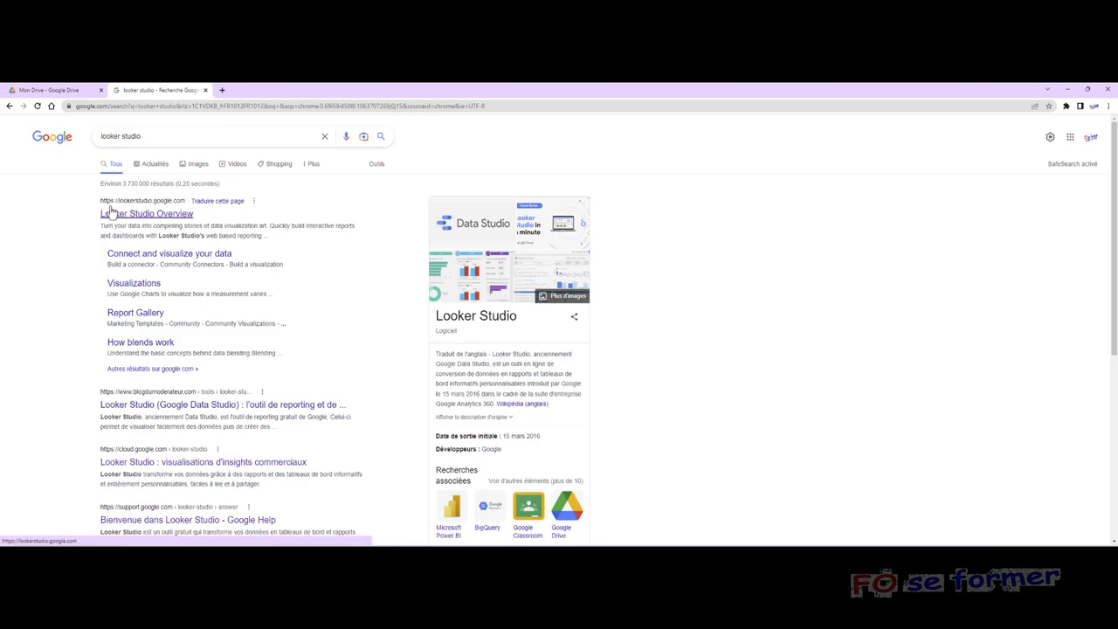
click(175, 215)
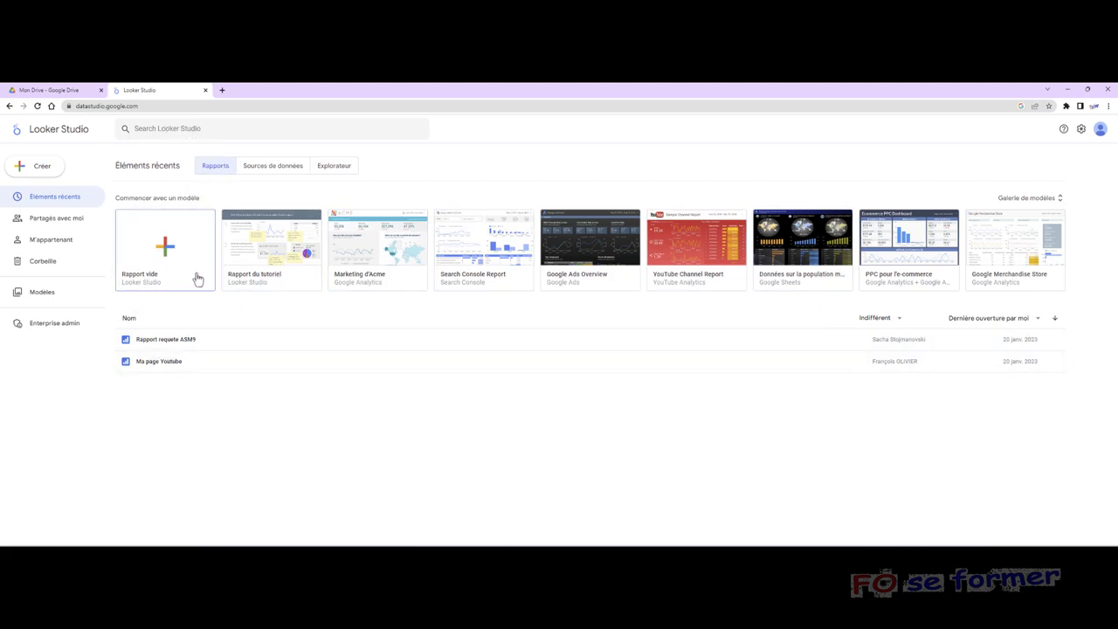
Show the recent data sources and start creating a new data source.
click(272, 166)
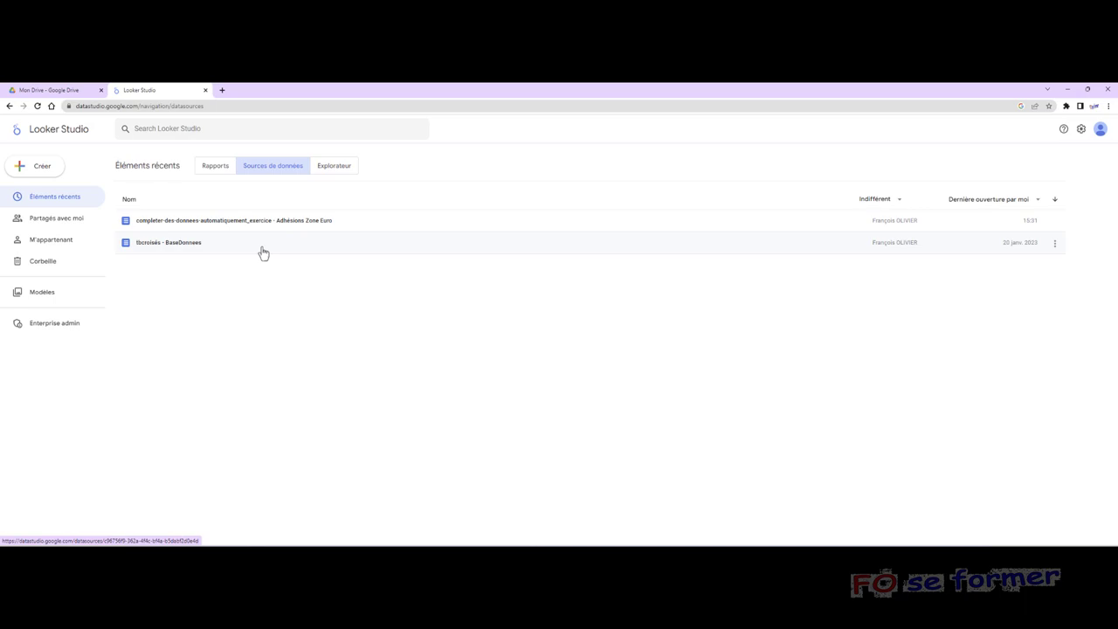
click(41, 173)
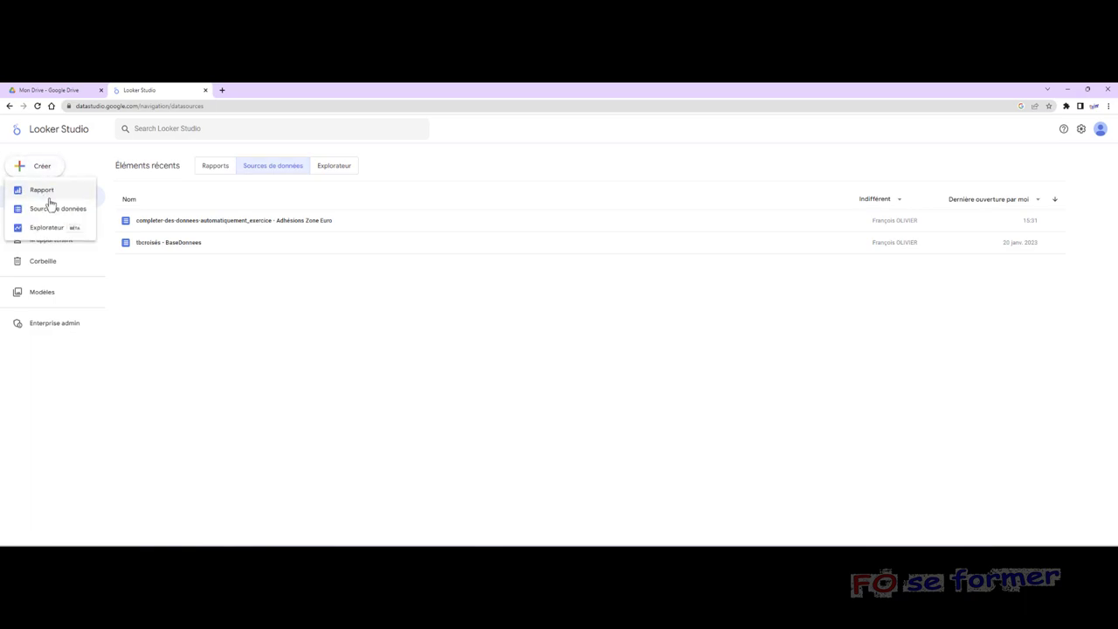
click(52, 210)
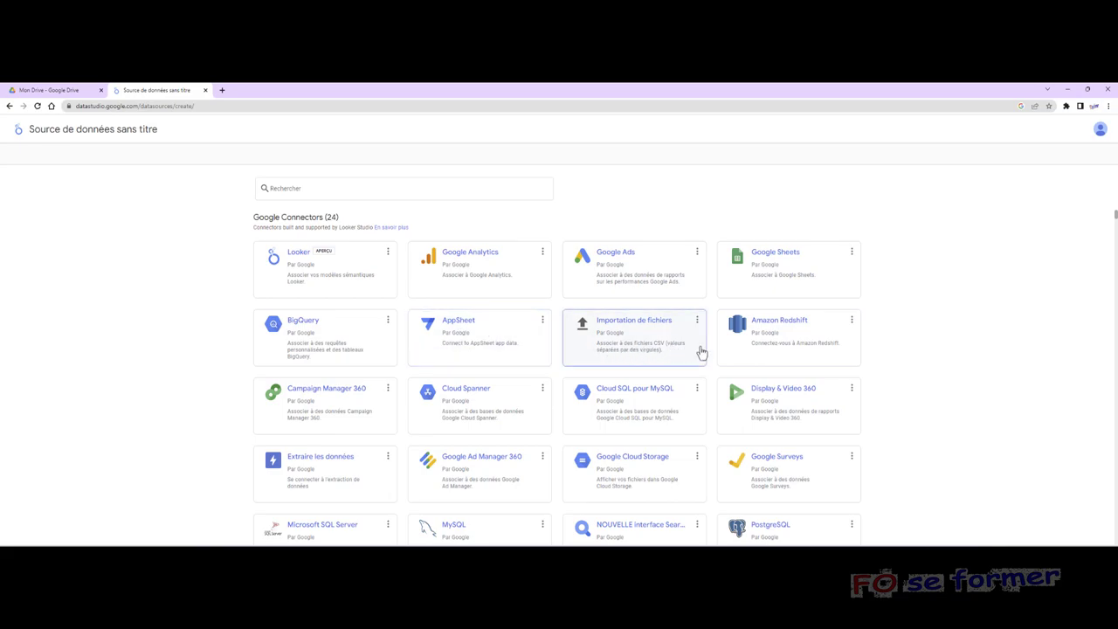
Look through the Google and partner connectors available for the new data source.
scroll(686, 352, down, 3)
scroll(743, 327, down, 5)
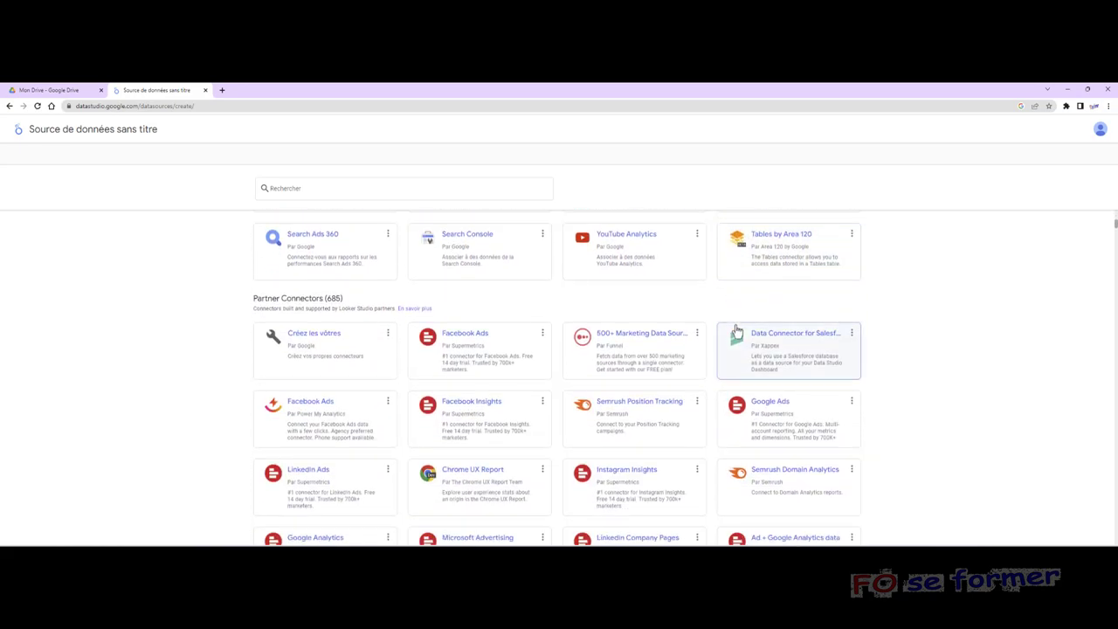
scroll(733, 335, down, 2)
scroll(729, 338, down, 5)
scroll(727, 338, down, 10)
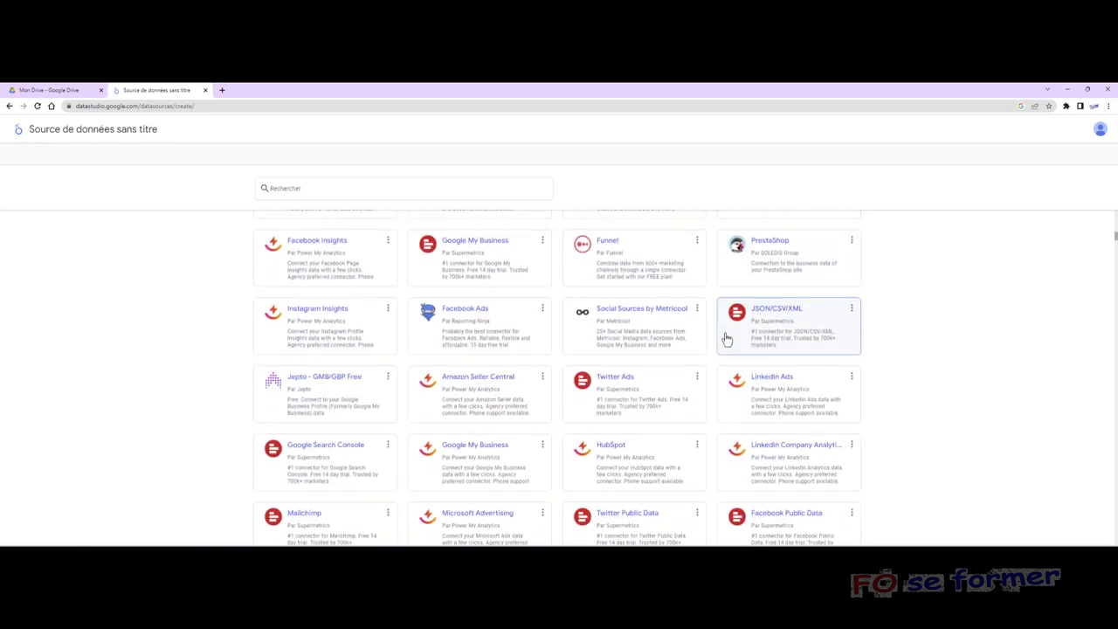
scroll(727, 338, down, 6)
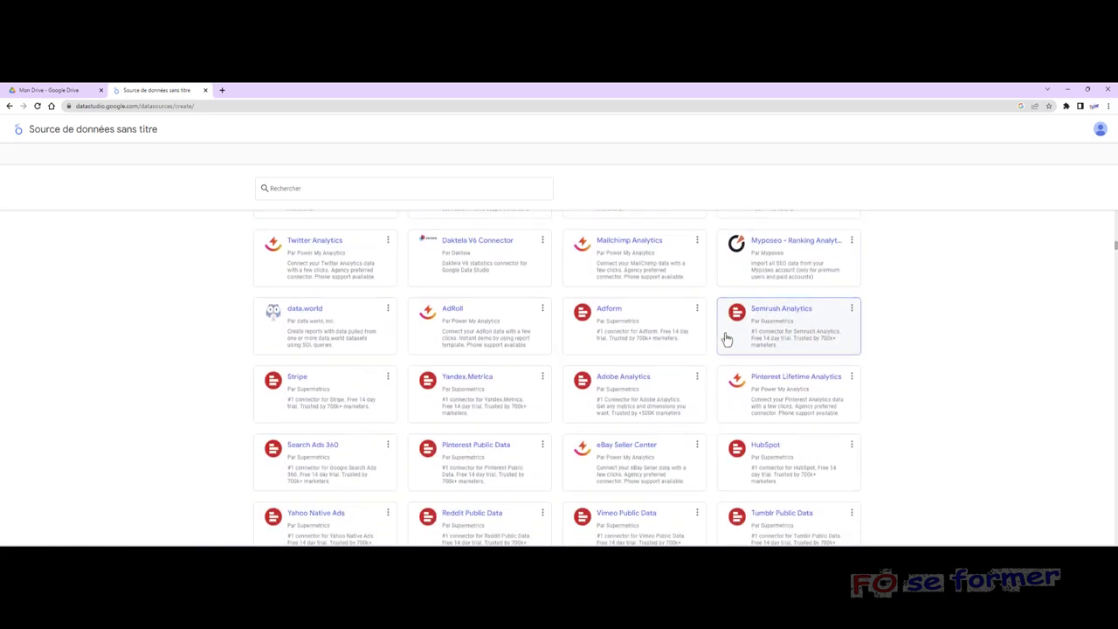
scroll(726, 338, up, 5)
scroll(726, 338, up, 15)
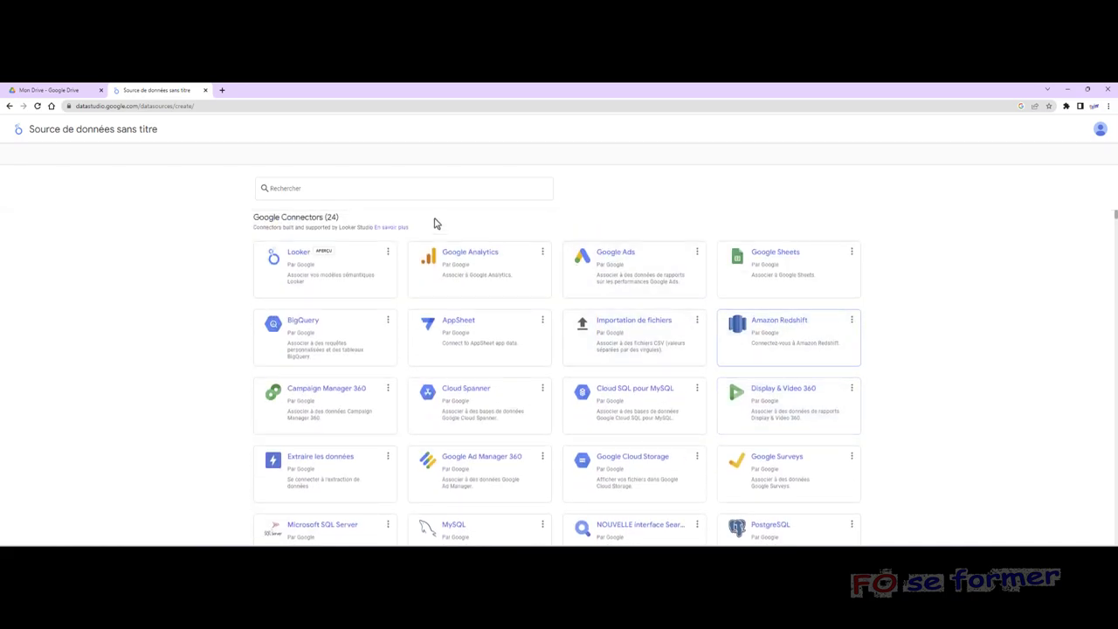
Search the connectors for "exce" and for "sql", look over the matches, and clear the search.
click(363, 188)
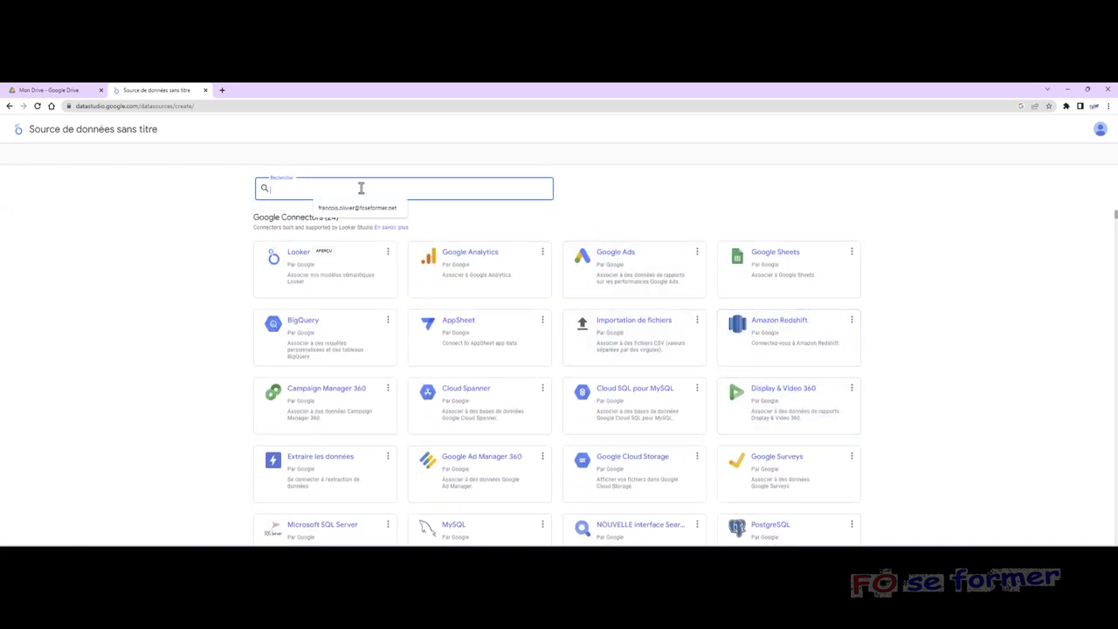
text(exce)
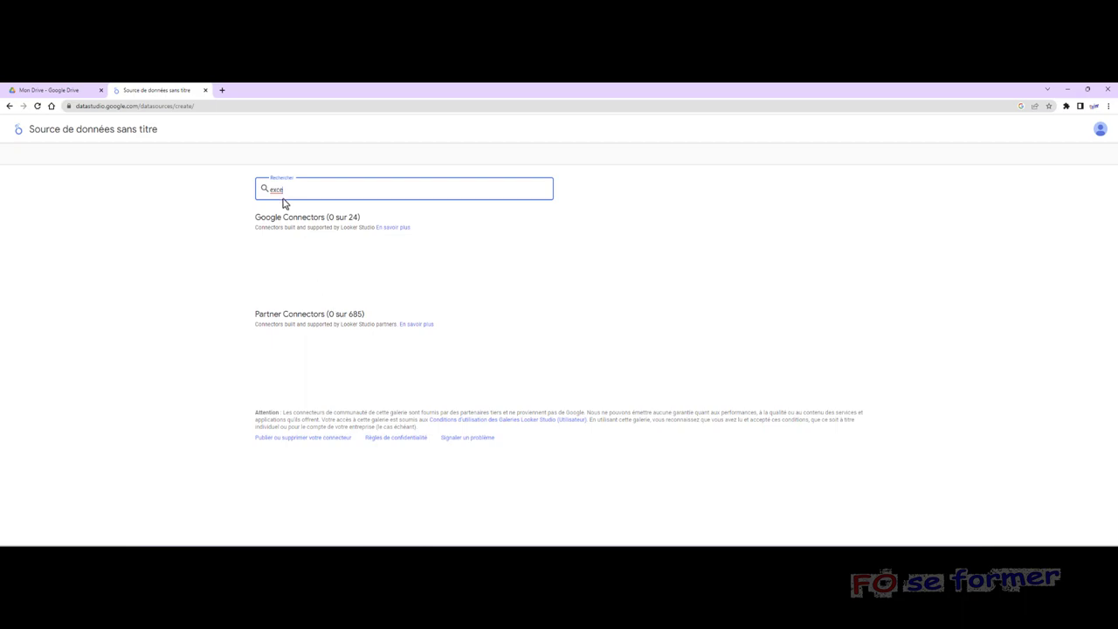
key(BackSpace)
key(BackSpace)
text(sql)
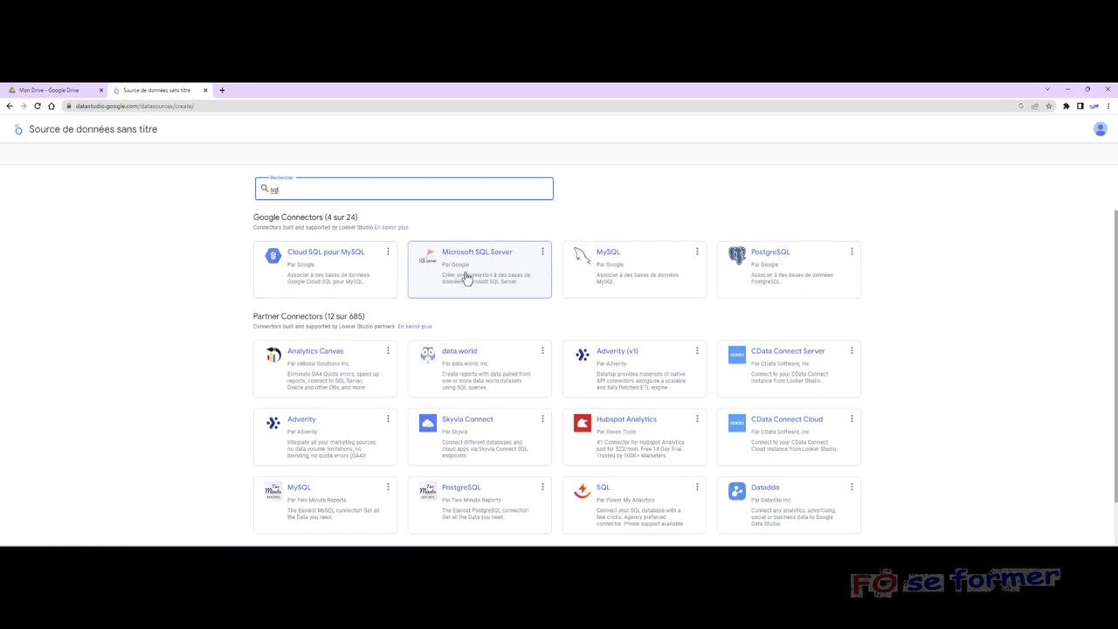
scroll(612, 288, down, 1)
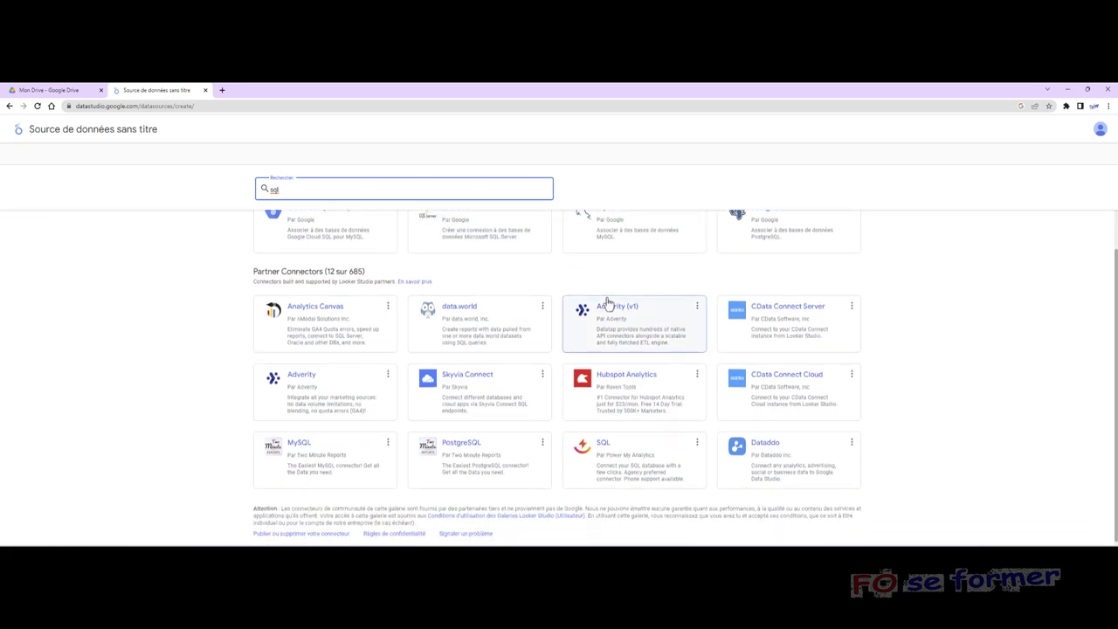
scroll(606, 302, up, 1)
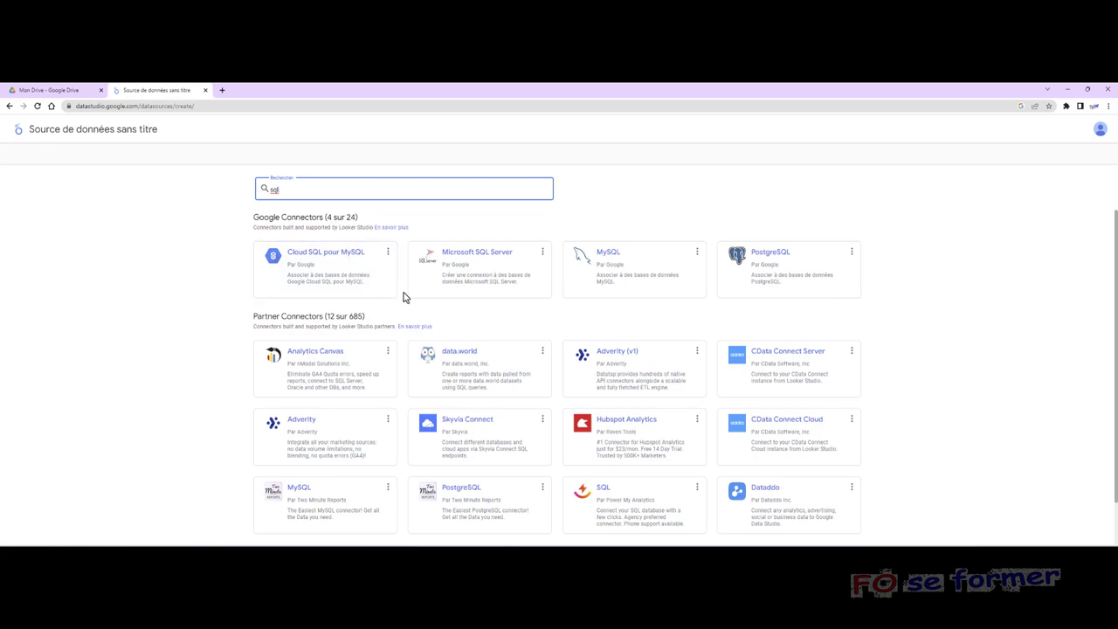
scroll(416, 323, down, 1)
scroll(417, 326, up, 1)
key(BackSpace)
key(BackSpace)
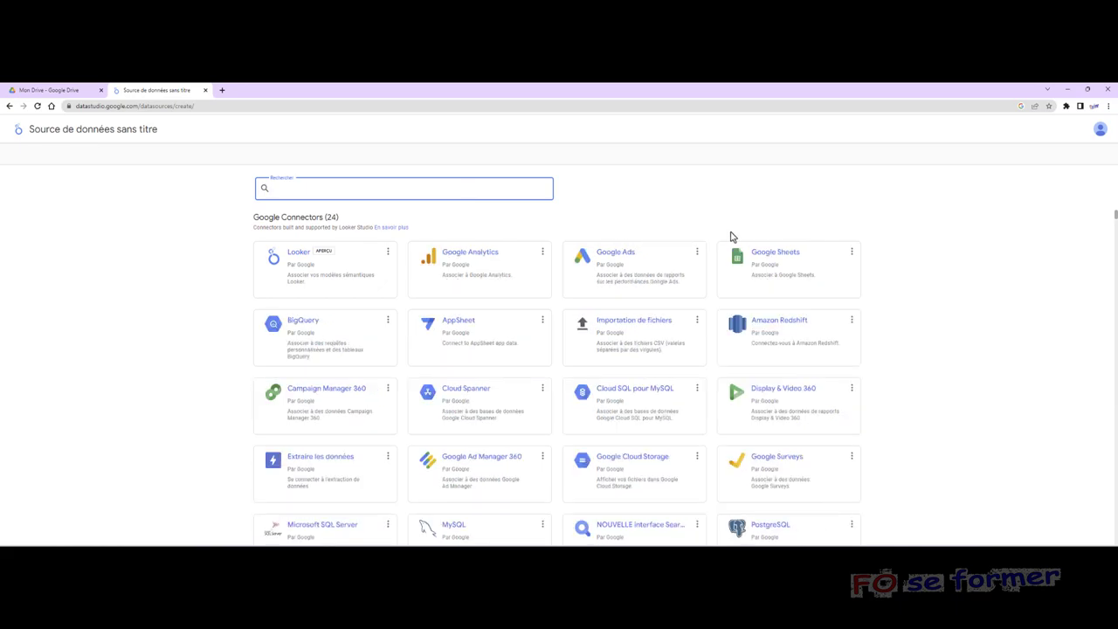
Choose the Google Sheets connector and check its owned, shared, favourite and URL spreadsheet sources.
click(783, 266)
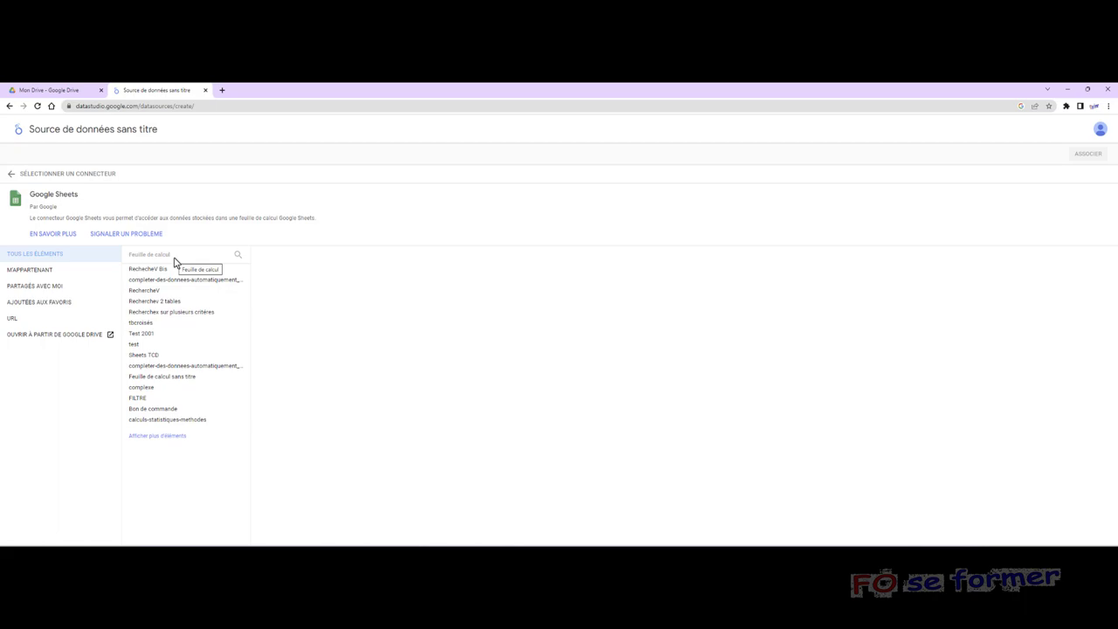
click(83, 272)
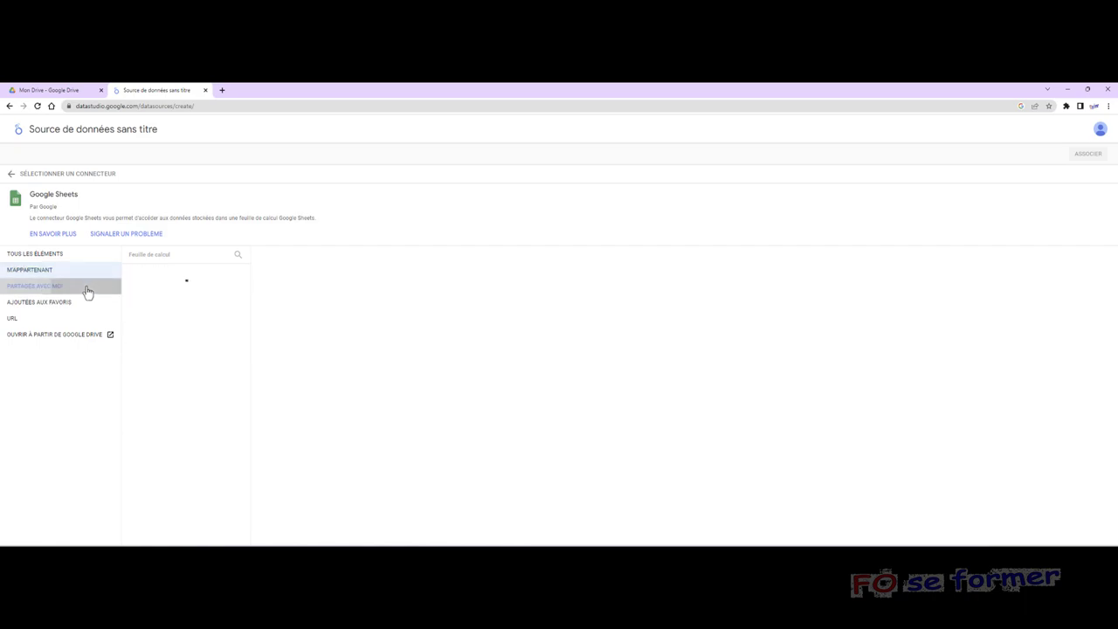
click(87, 290)
click(82, 303)
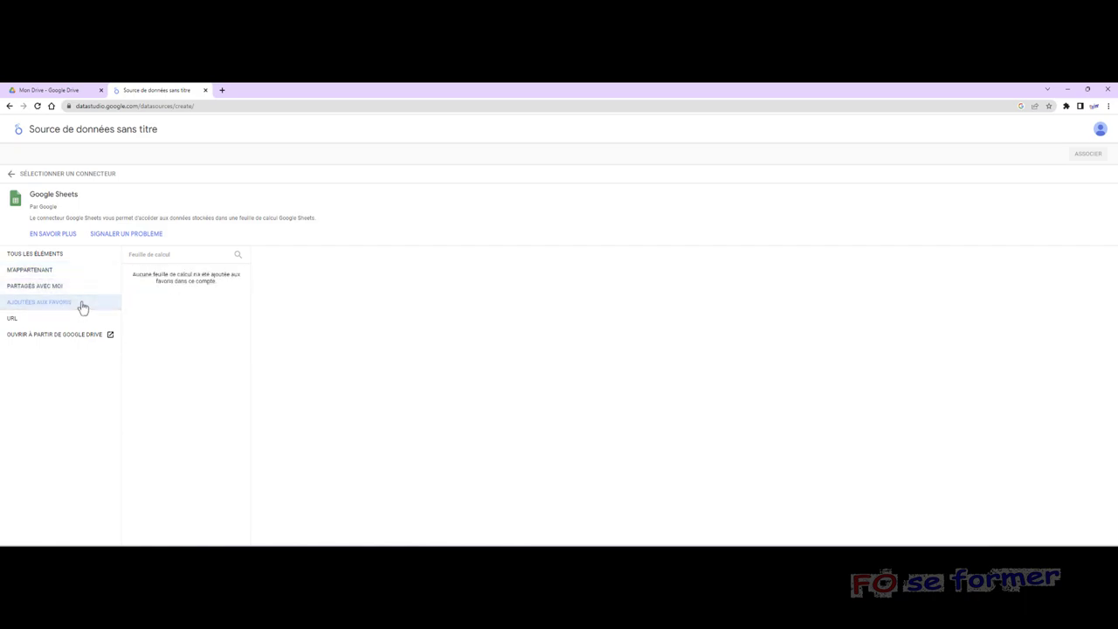
click(75, 320)
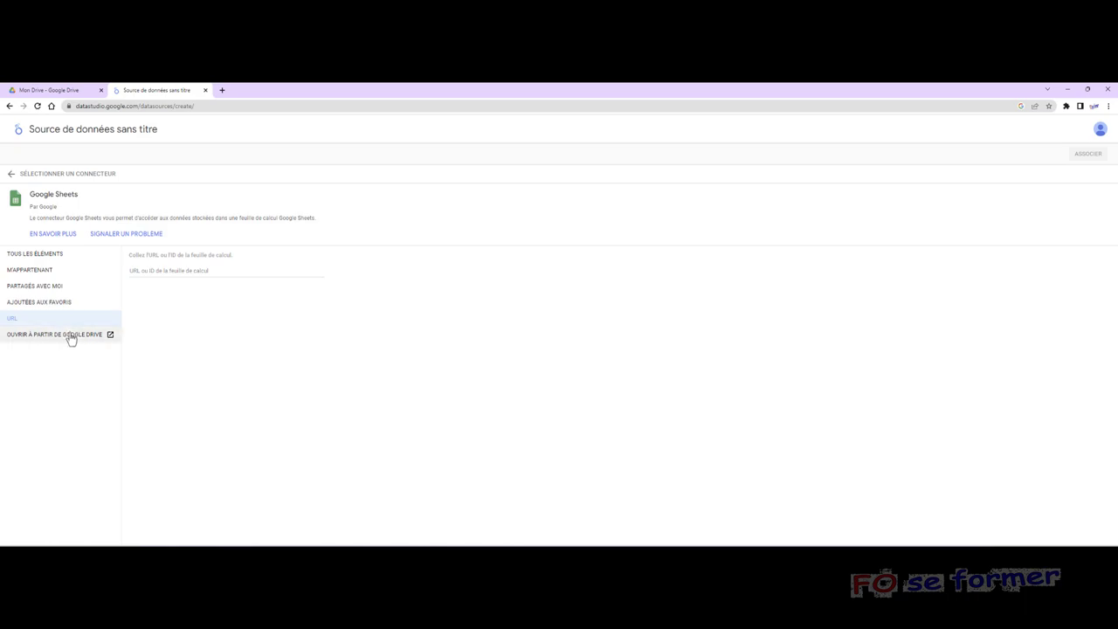
click(72, 336)
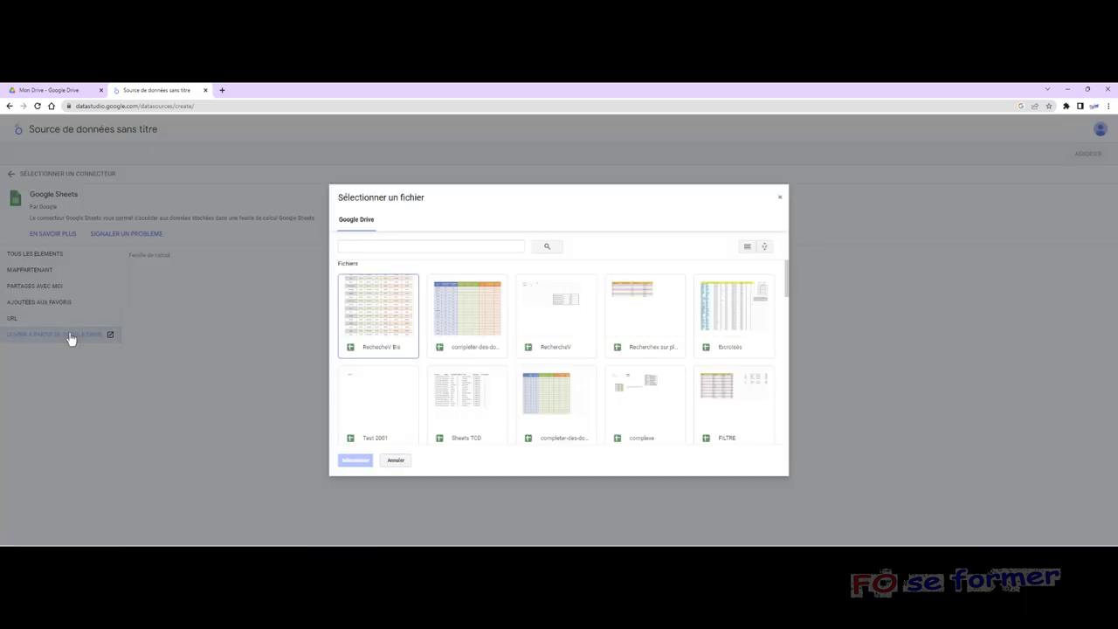
click(764, 246)
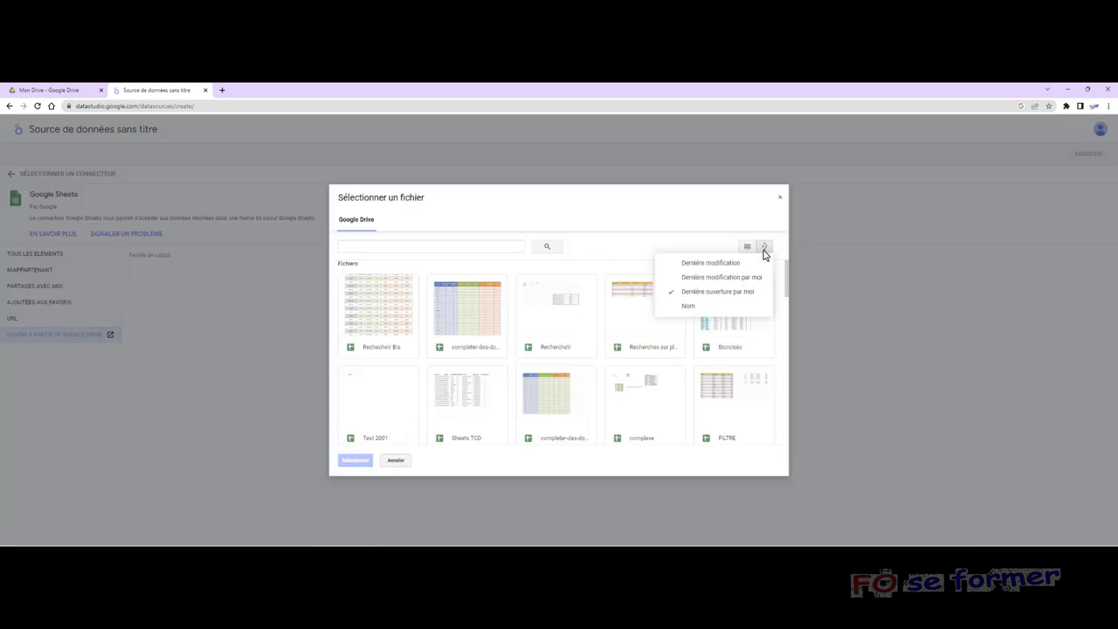
click(719, 305)
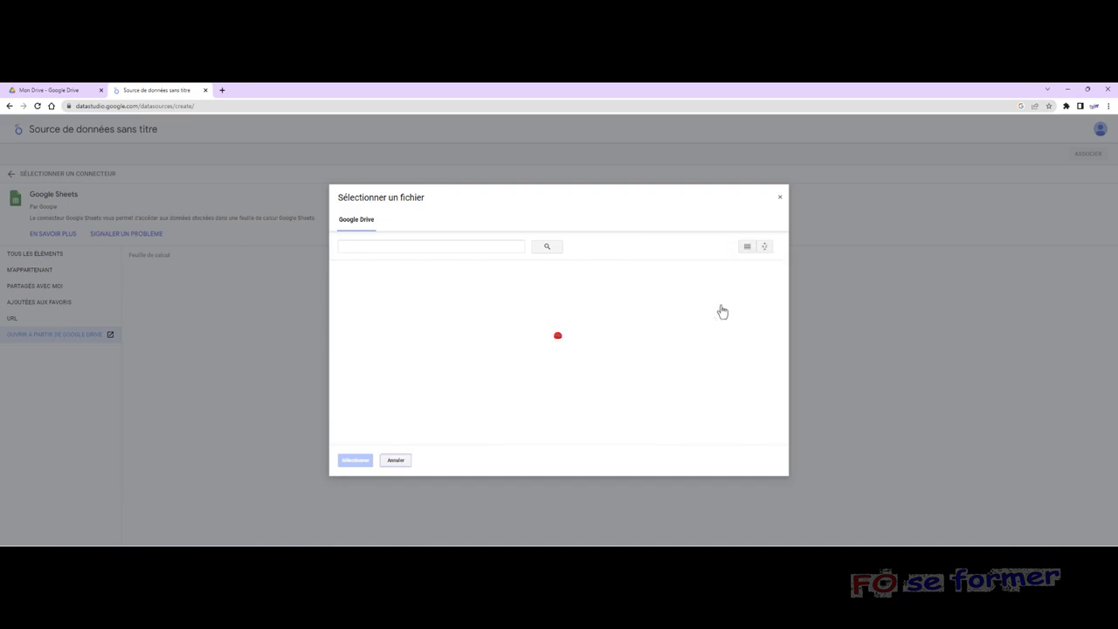
click(780, 197)
From all spreadsheets, select RechecheV Bis with its sheet Copie de Informations pays and connect it as the data source.
click(40, 254)
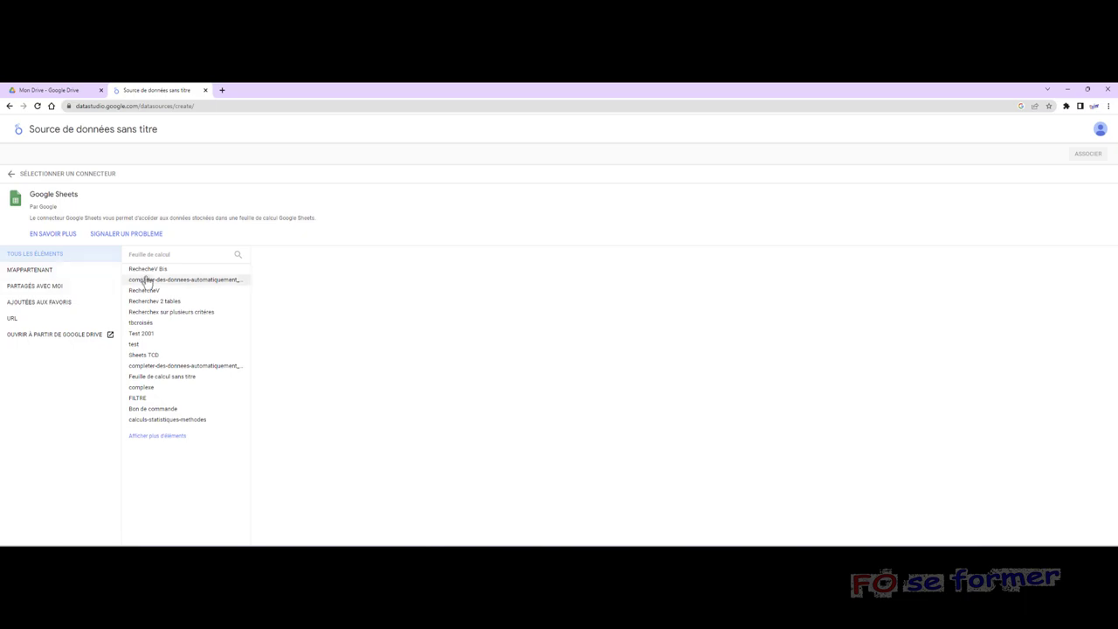
click(204, 276)
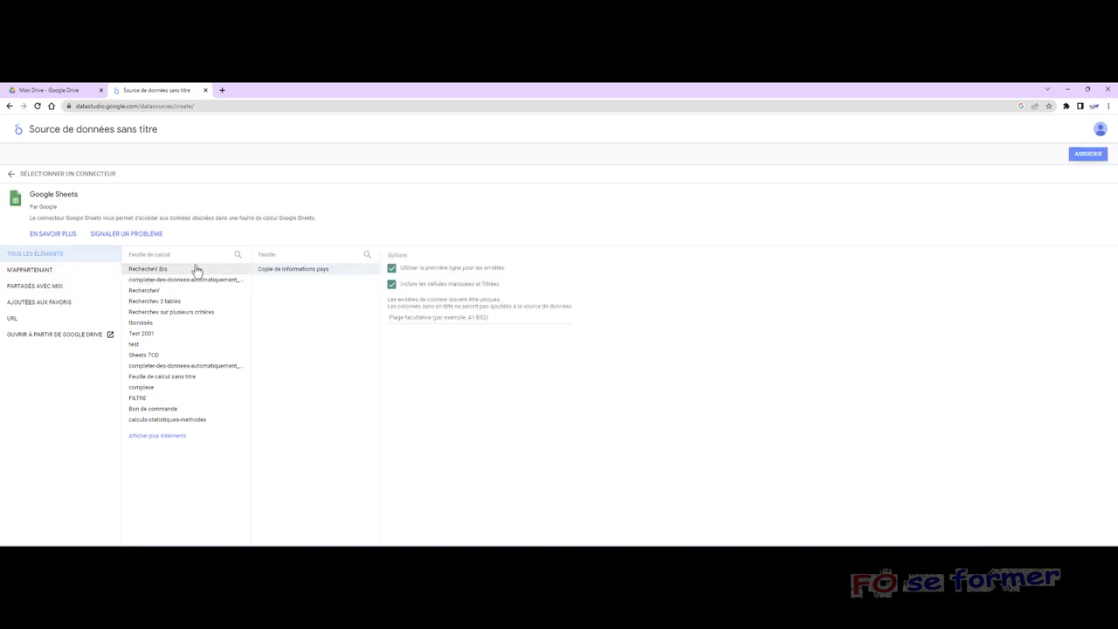
click(305, 271)
click(320, 277)
click(1088, 158)
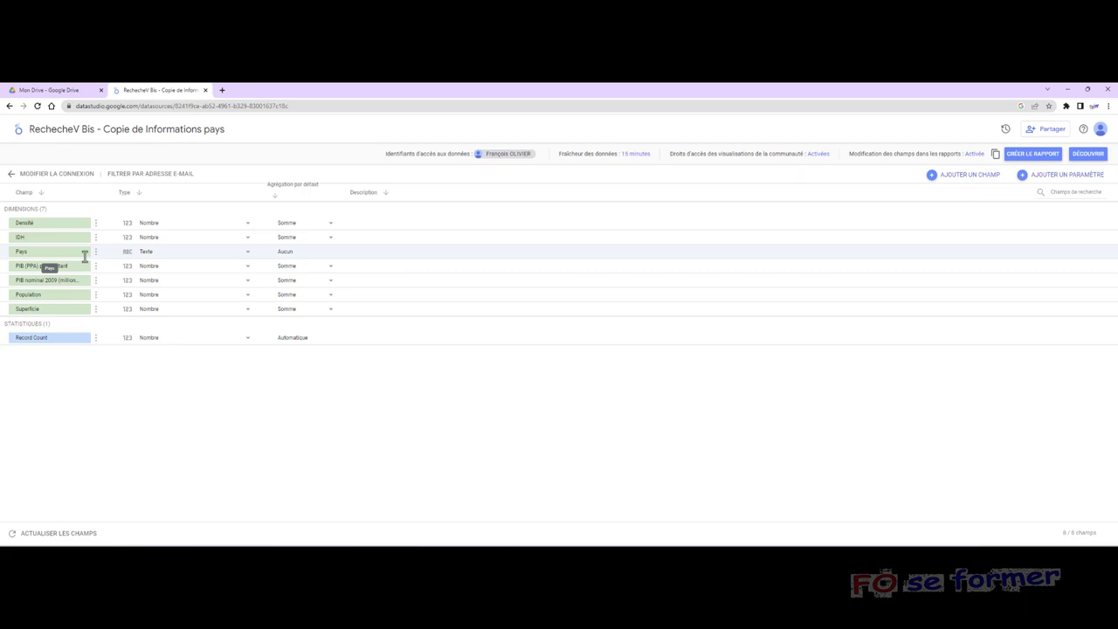
click(38, 223)
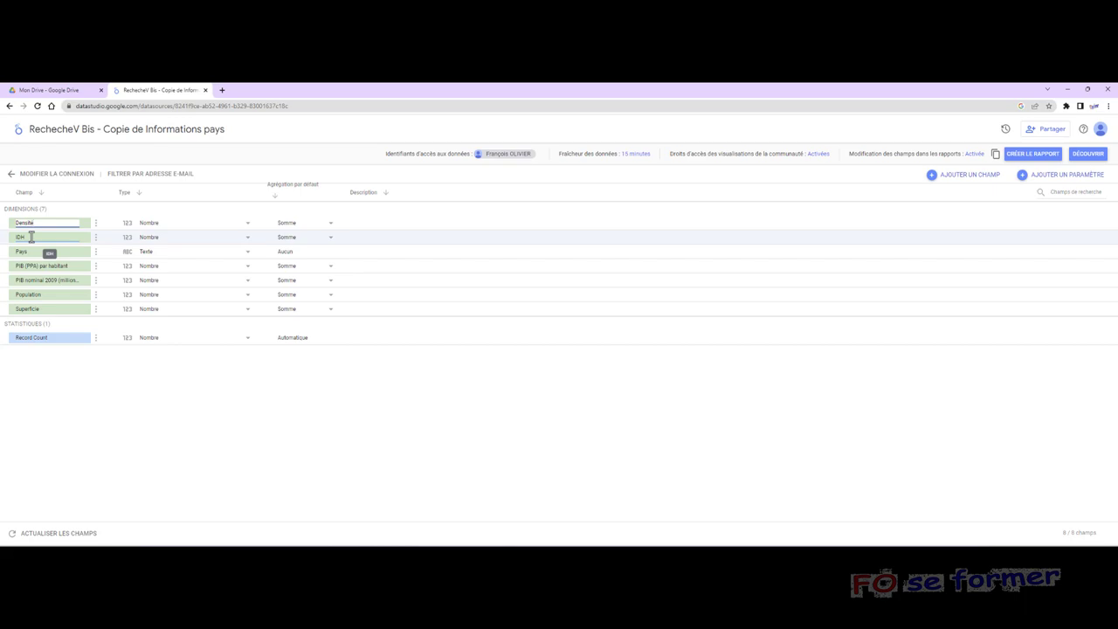
click(32, 237)
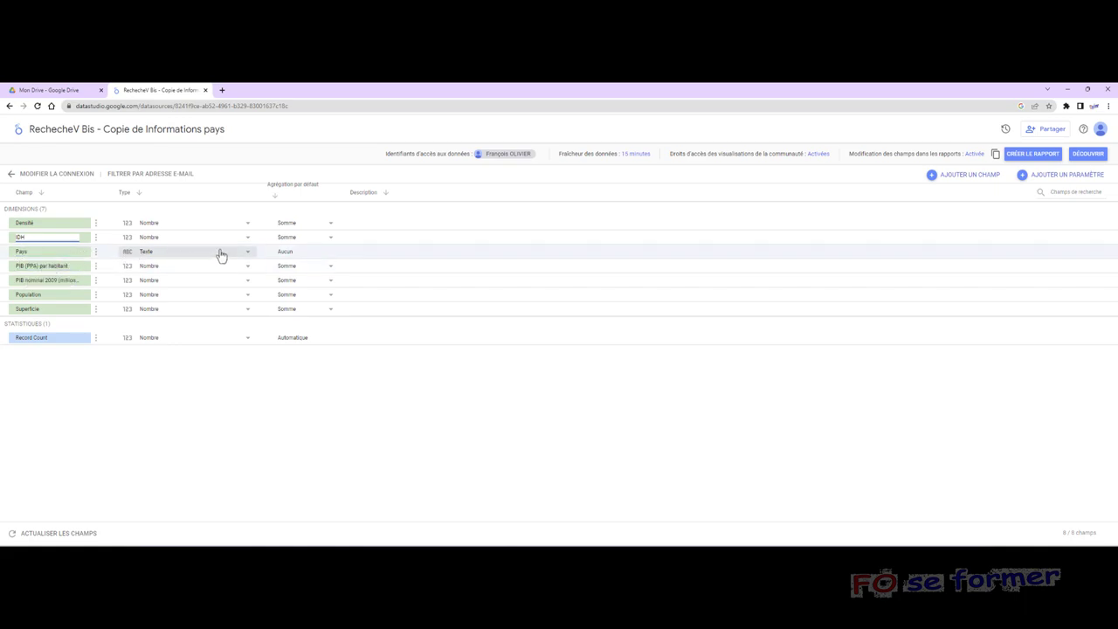
Change the Pays field's data type to the geographic type Pays and confirm the change.
click(247, 258)
click(248, 258)
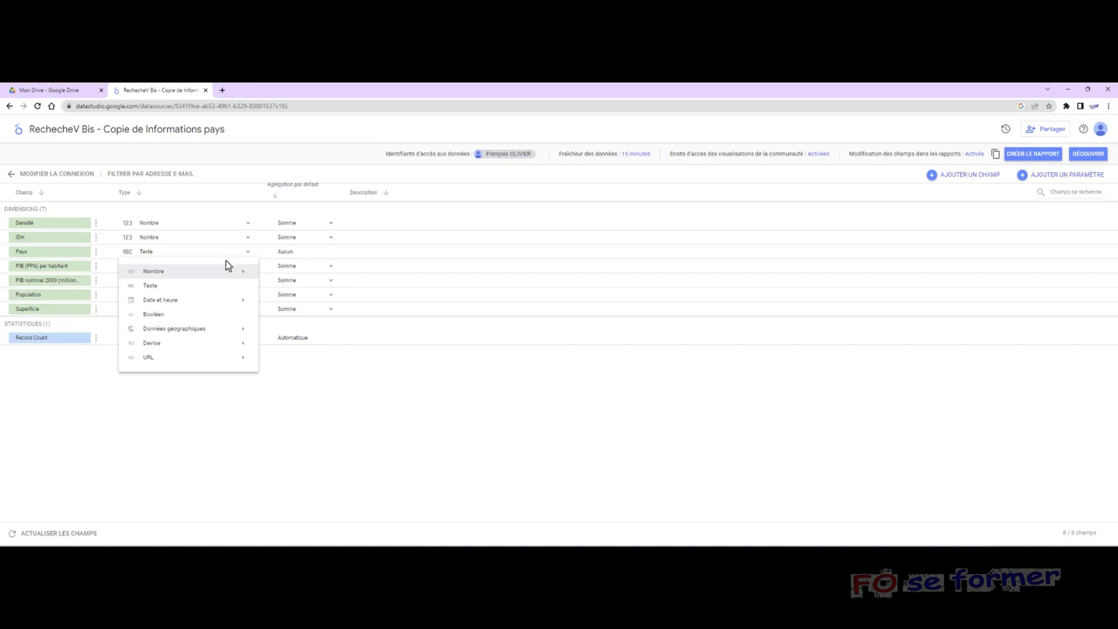
mouse_move(210, 276)
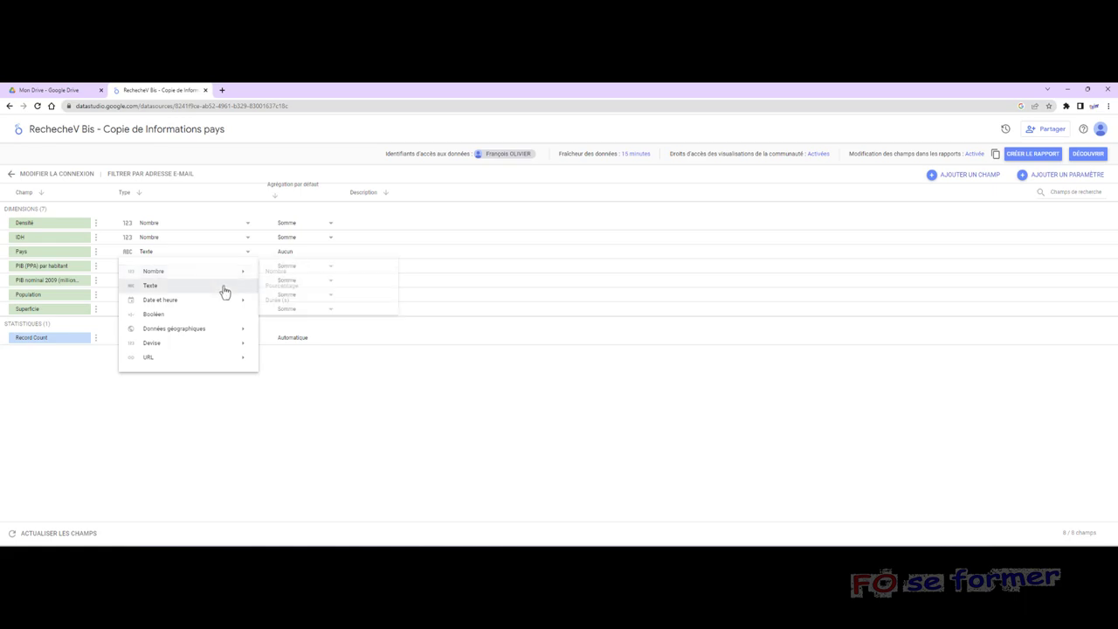
mouse_move(225, 304)
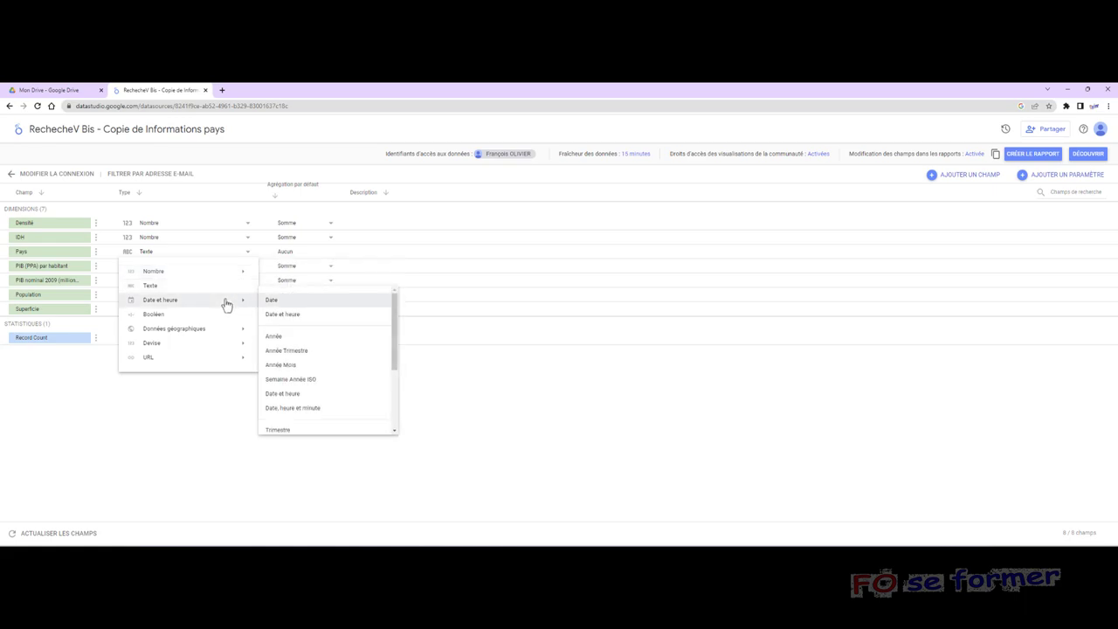
scroll(314, 311, down, 3)
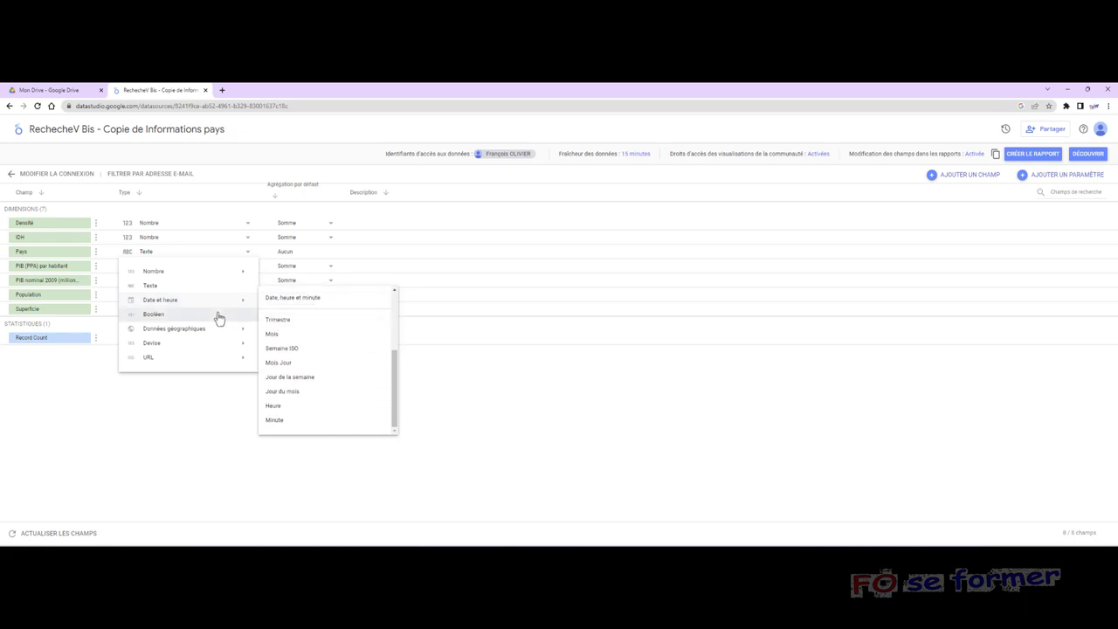
mouse_move(217, 330)
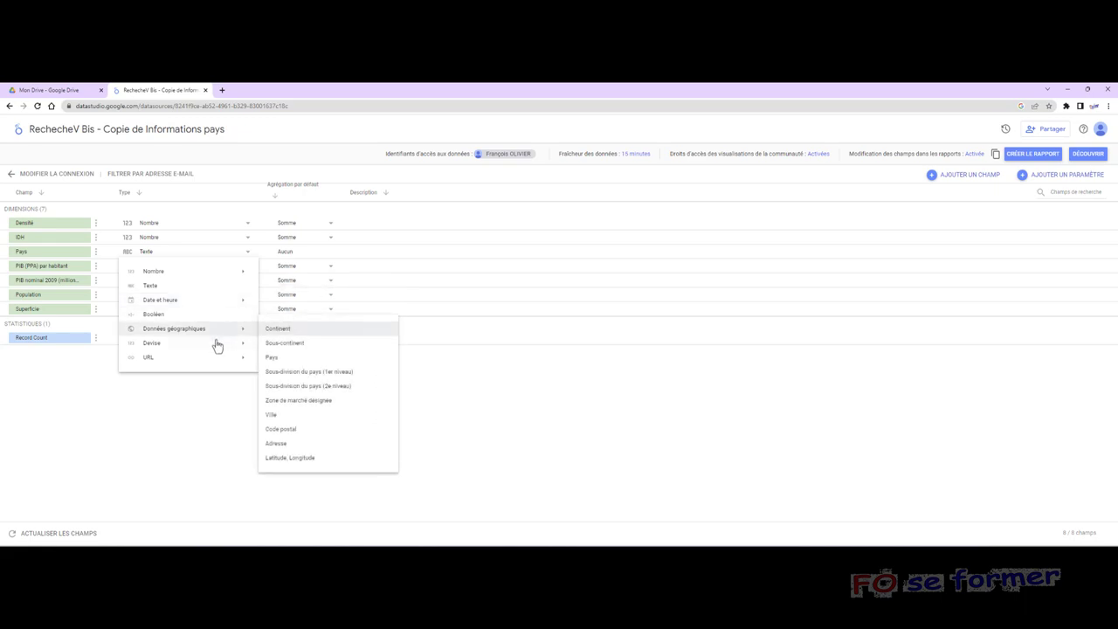
mouse_move(210, 361)
click(289, 362)
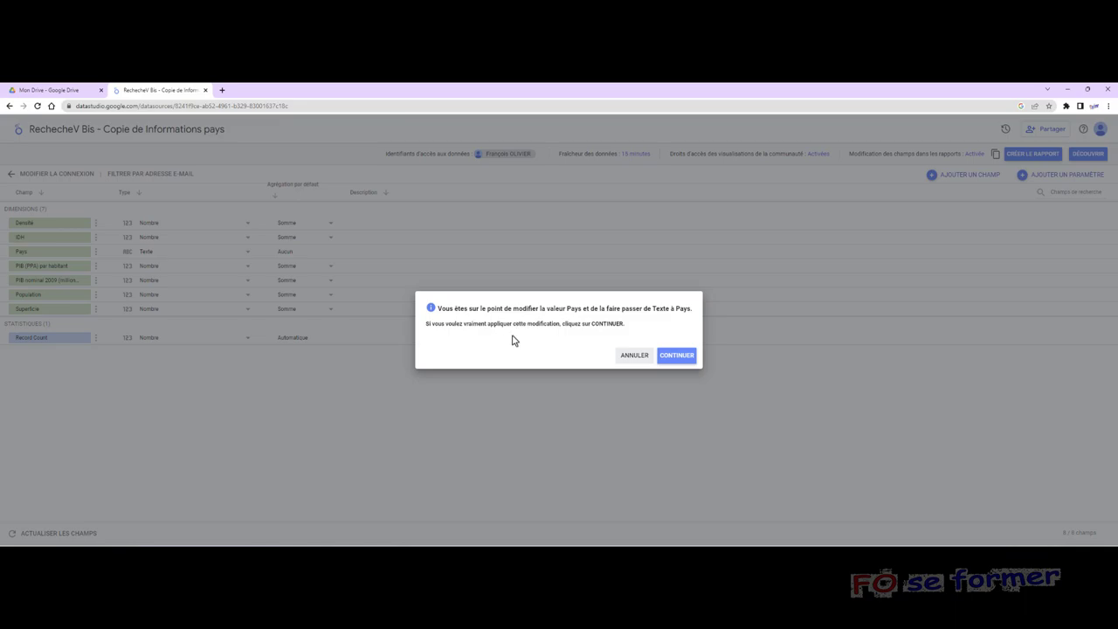
click(680, 358)
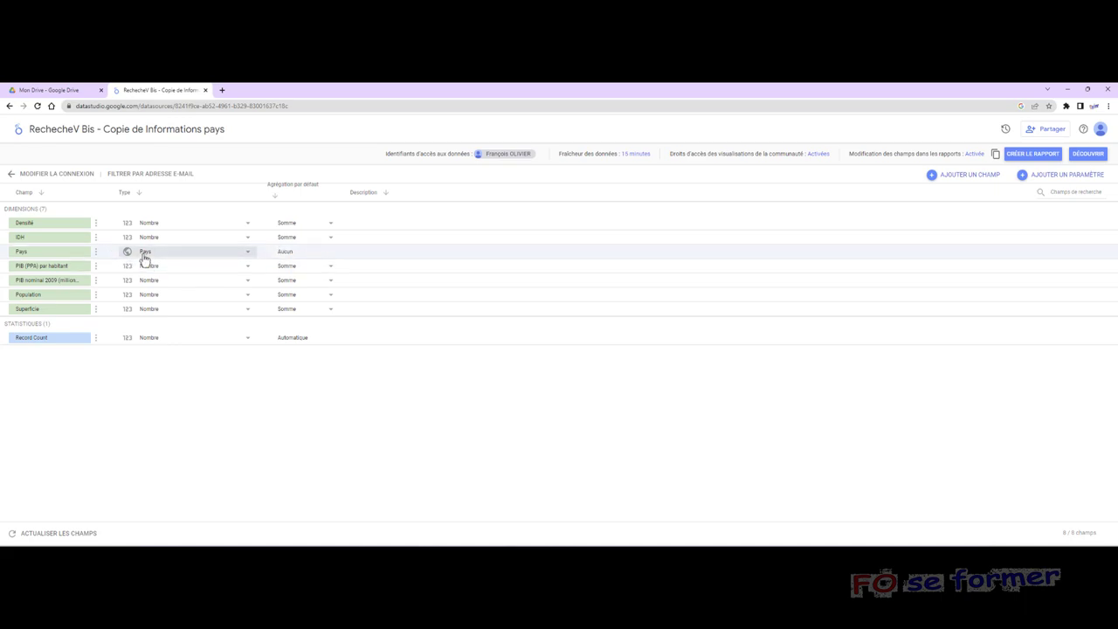
Review the default aggregation choices for the Densité field and the data freshness intervals, leaving both settings as they are.
click(329, 227)
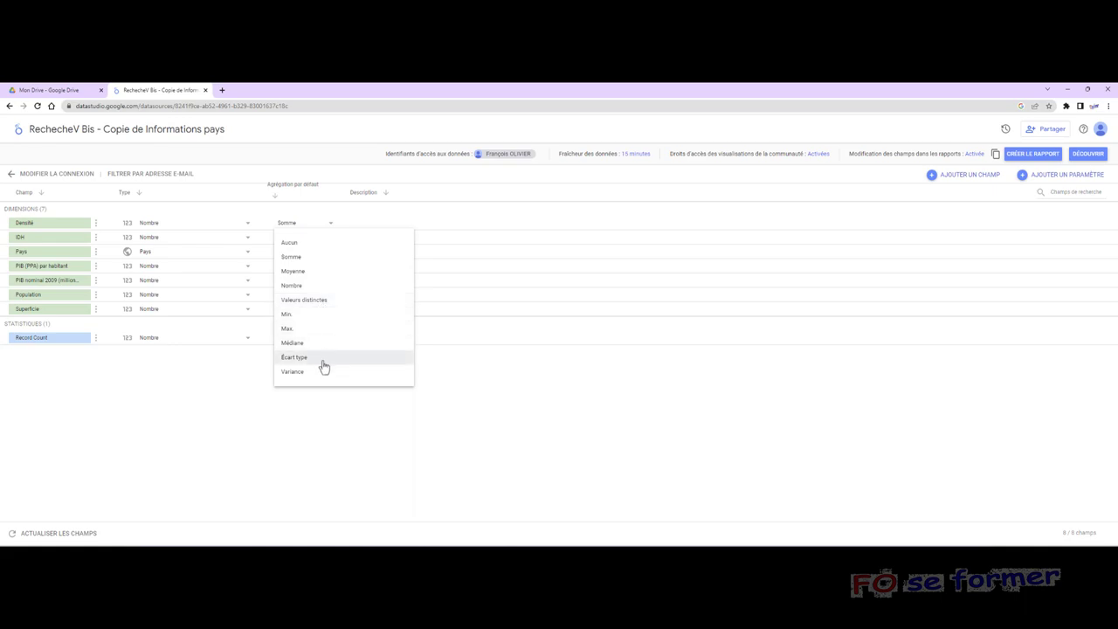
click(233, 386)
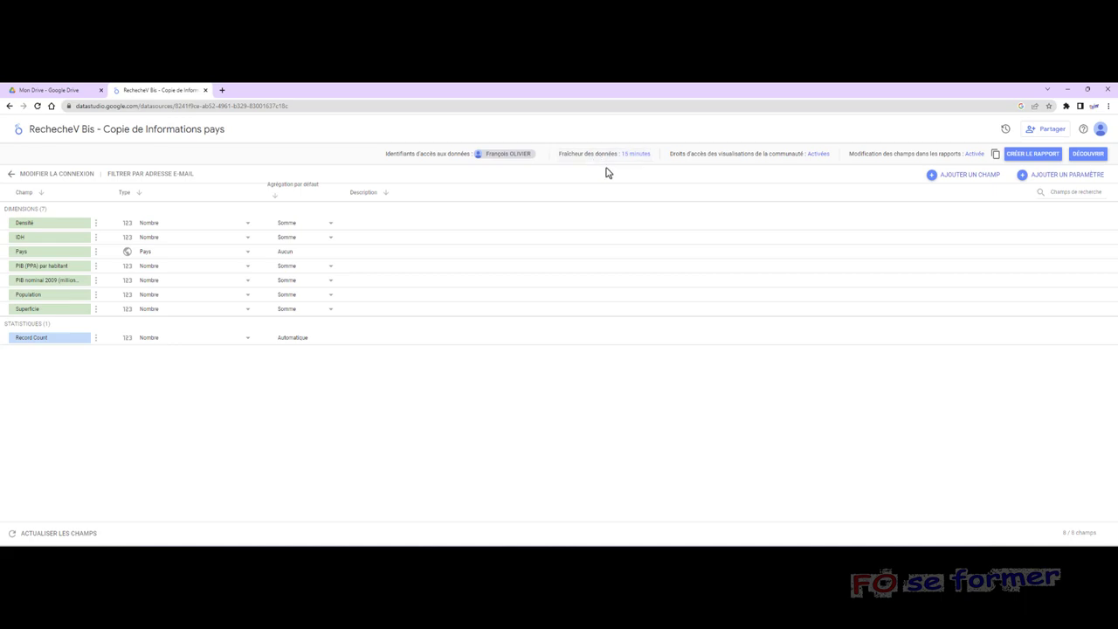
click(639, 155)
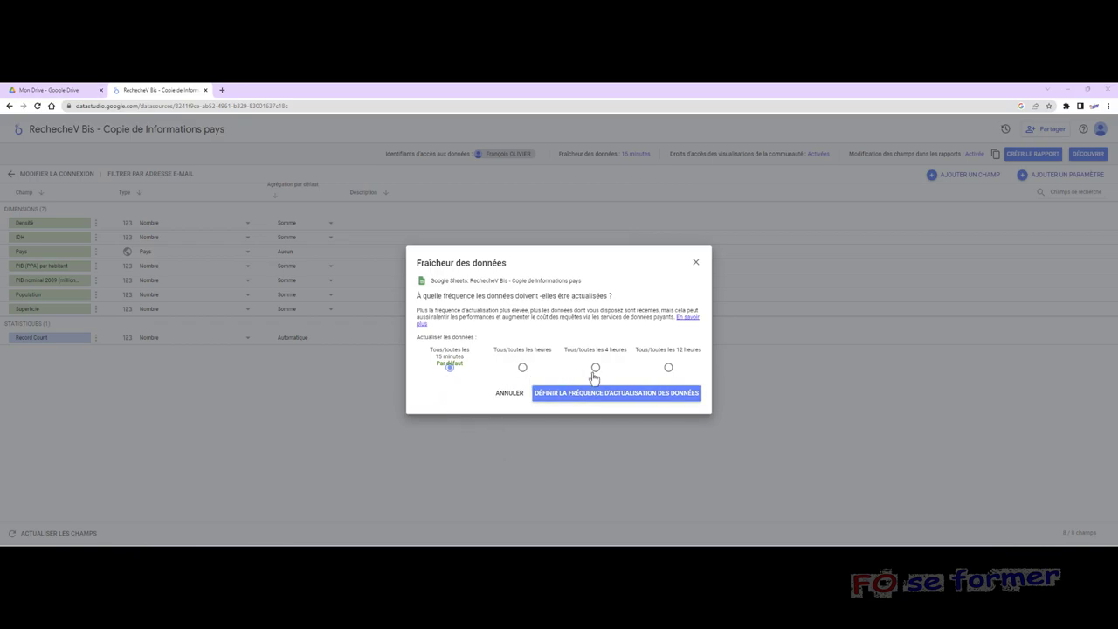
click(696, 262)
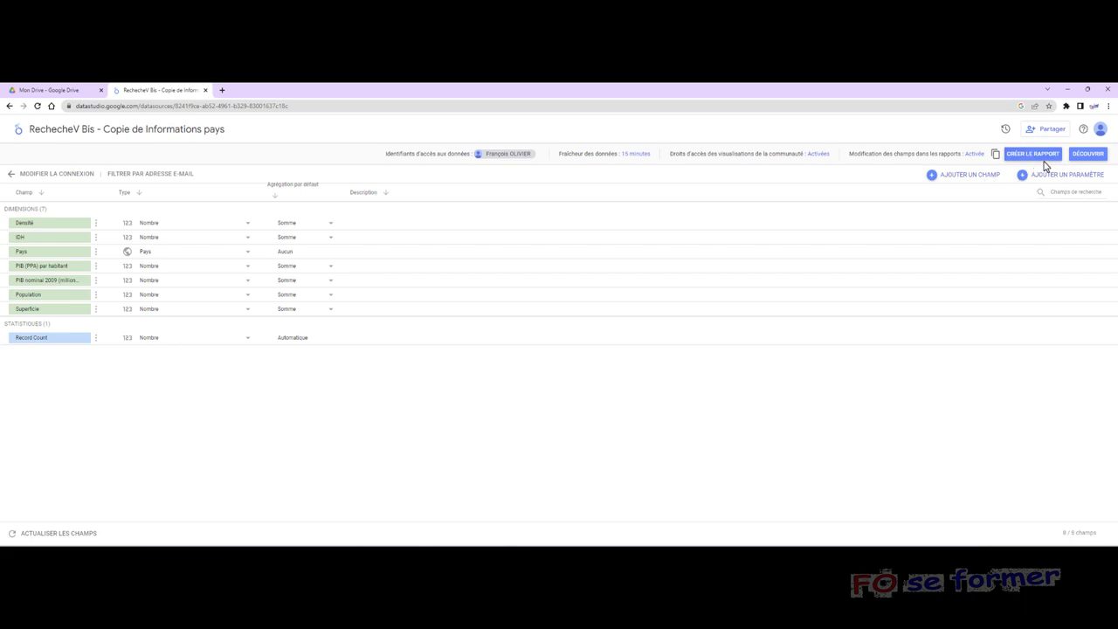
Open the data source completer-des-donnees-automatiquement_exercice - Adhésions Zone Euro, create a report from it and approve adding its data.
click(20, 136)
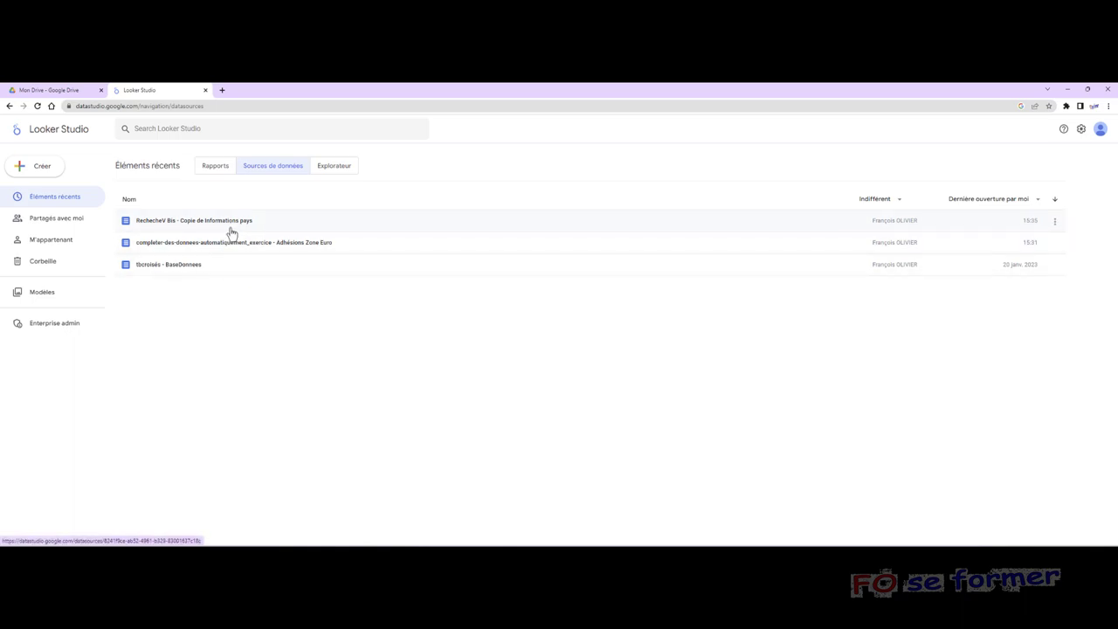
click(343, 245)
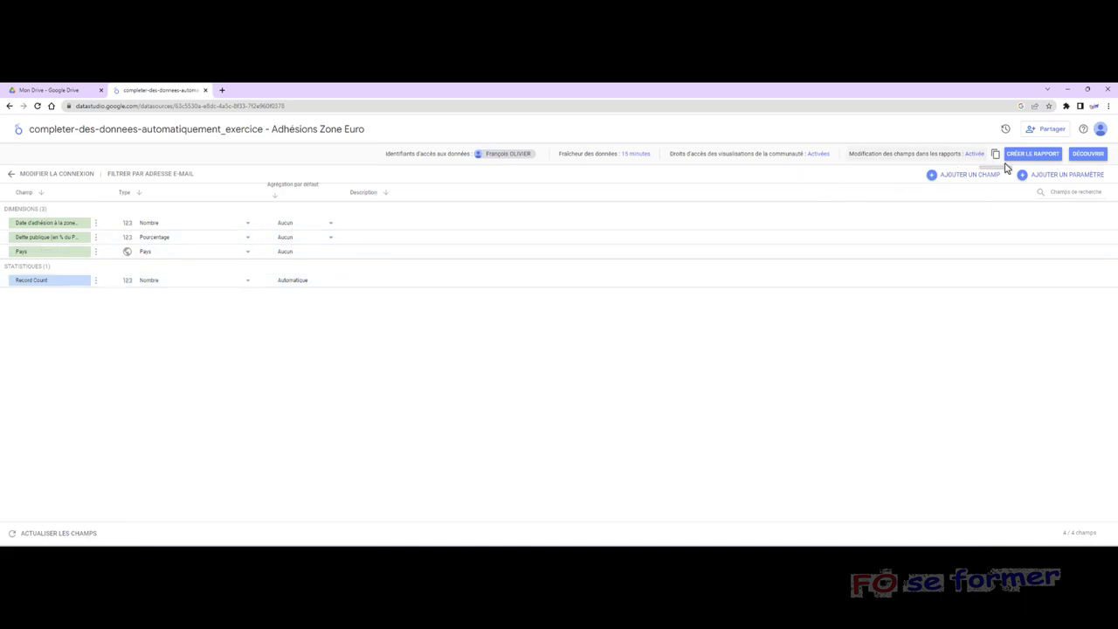
click(1037, 154)
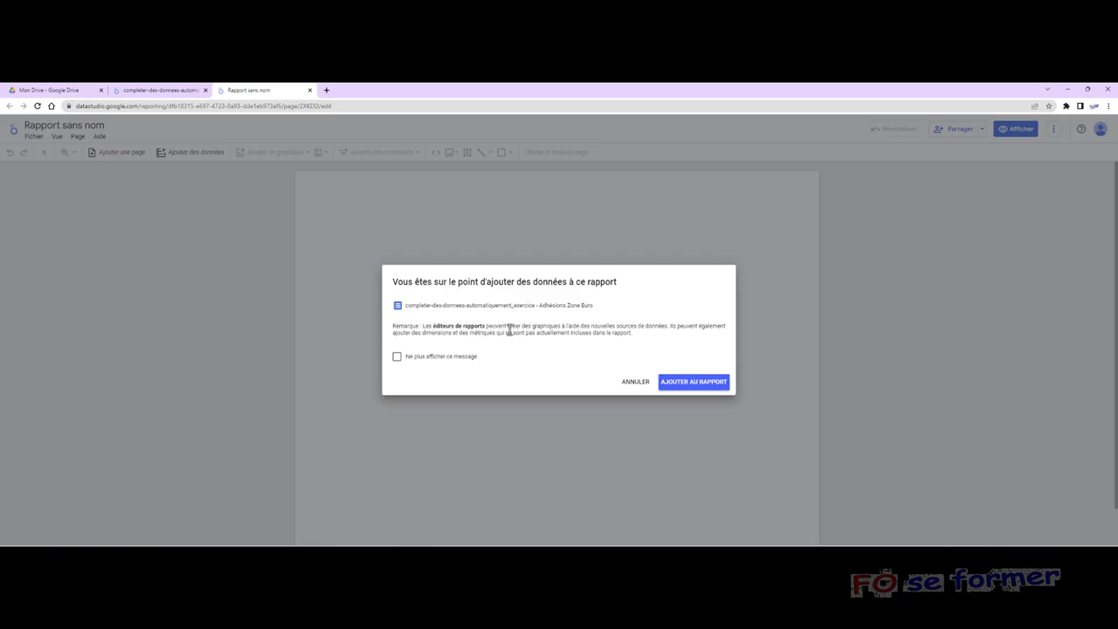
click(694, 389)
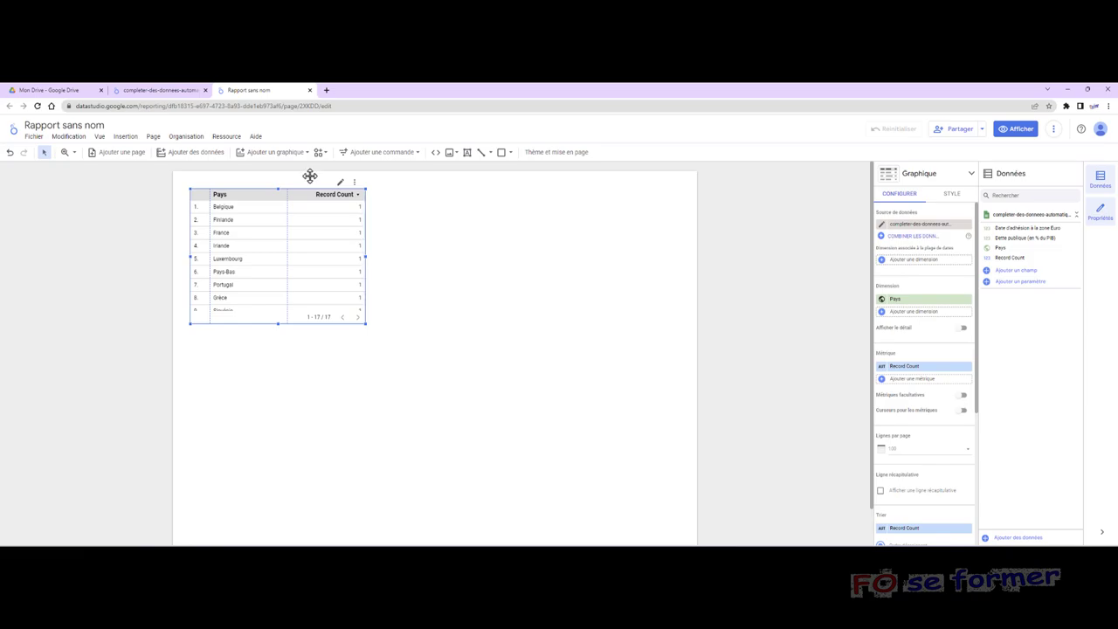
Go back to the recent data sources, view the connectors offered for a new data source, and return to the list.
click(186, 89)
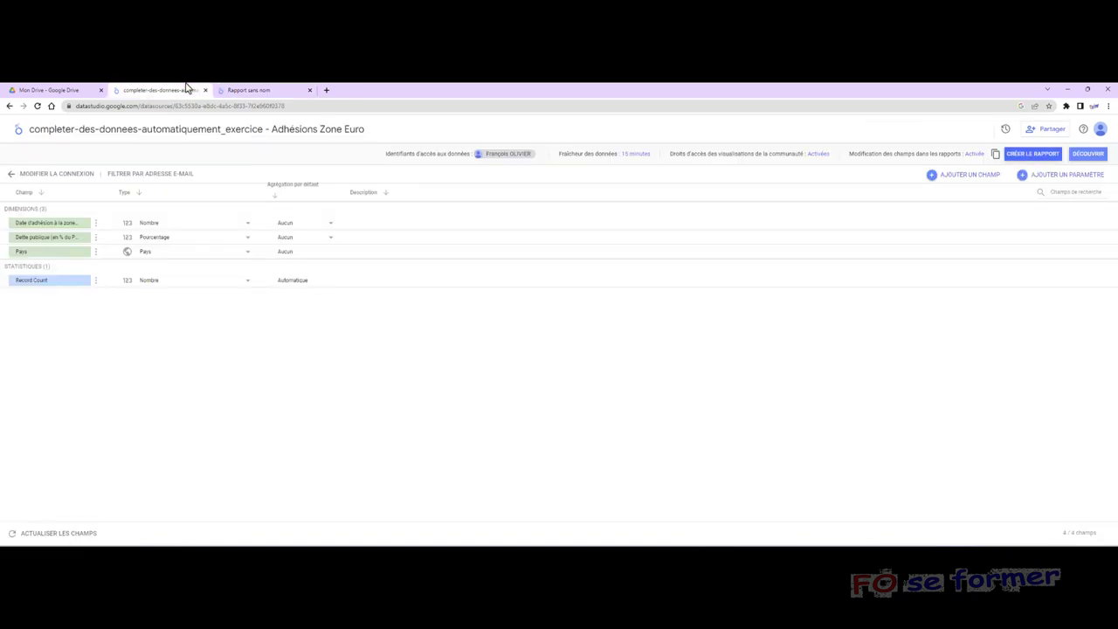
click(18, 131)
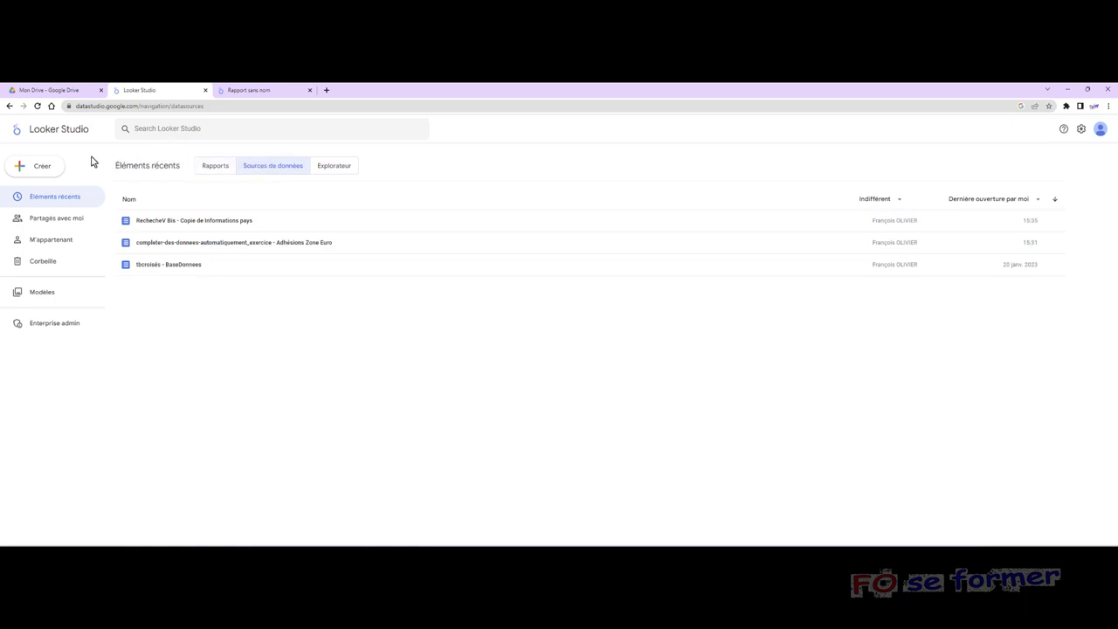
click(49, 173)
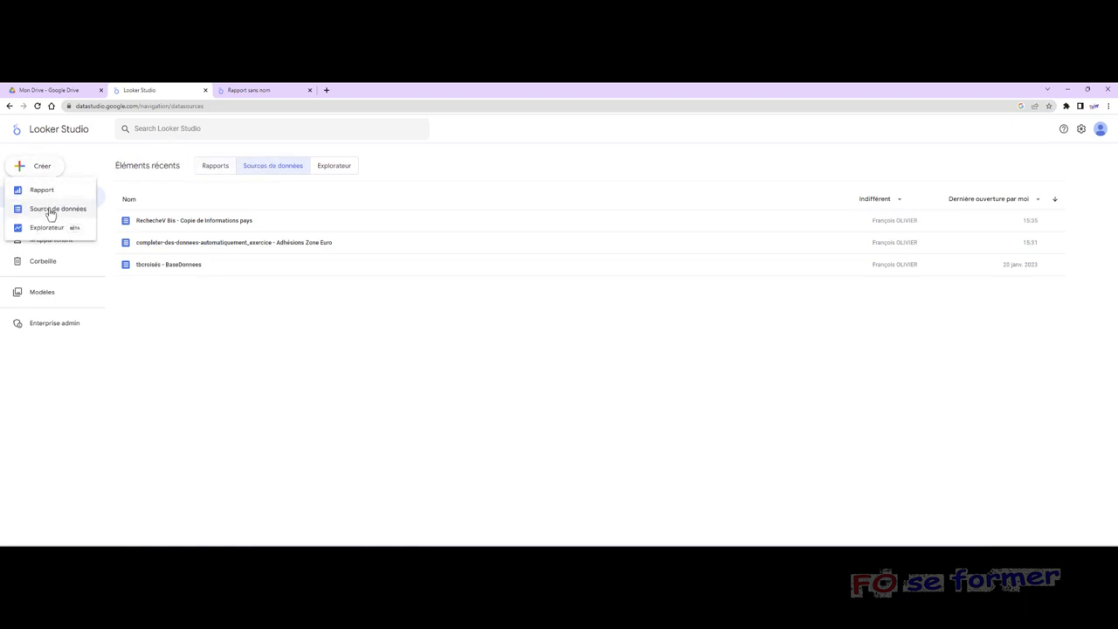
click(50, 212)
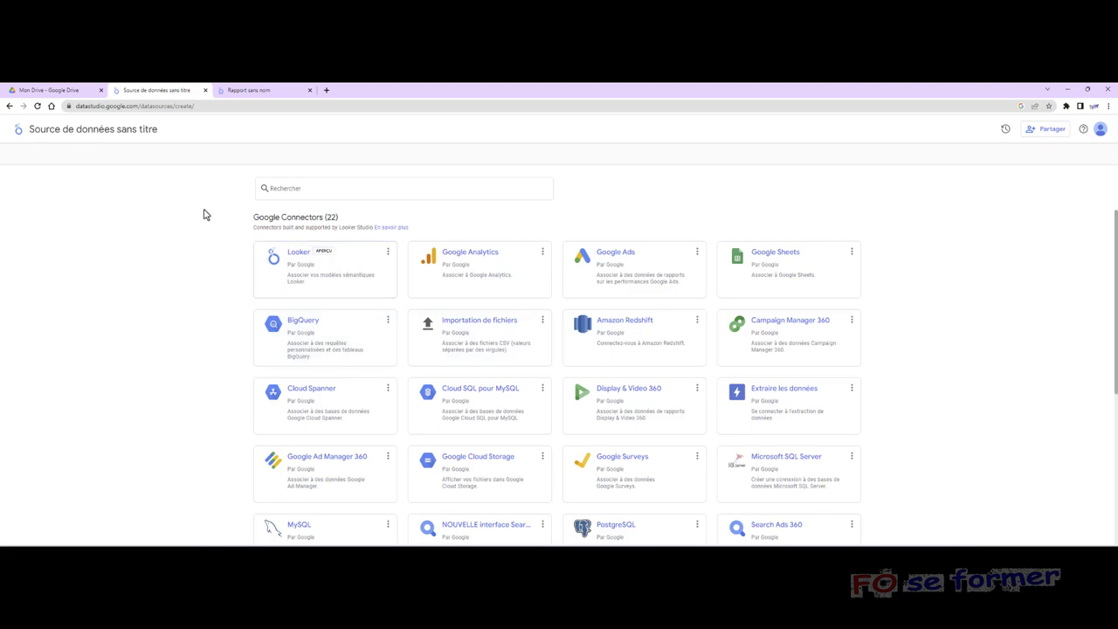
click(8, 106)
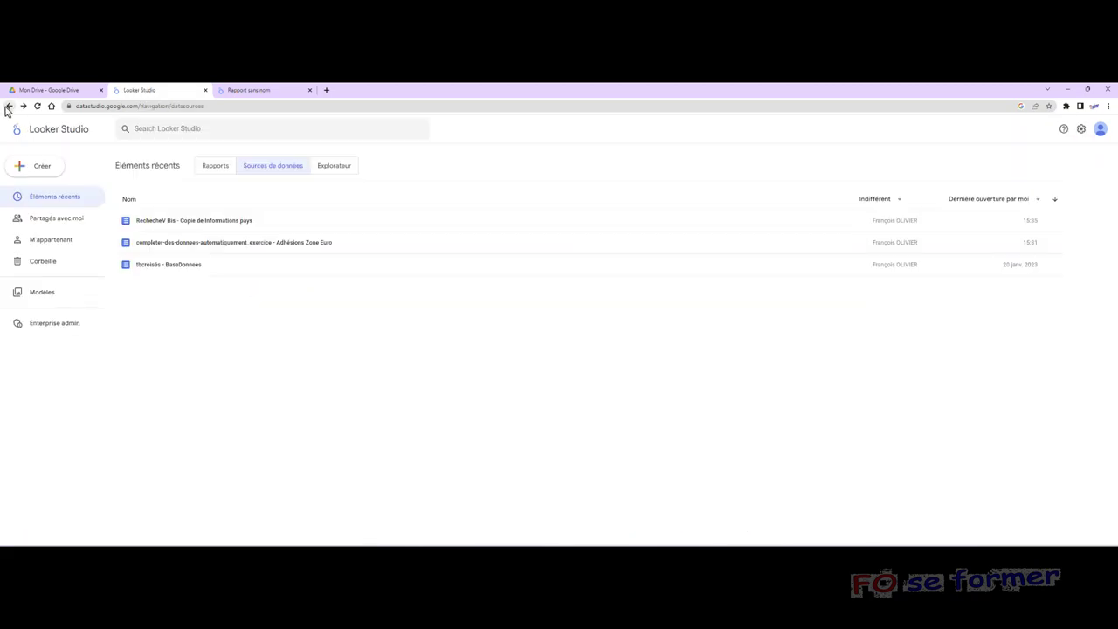